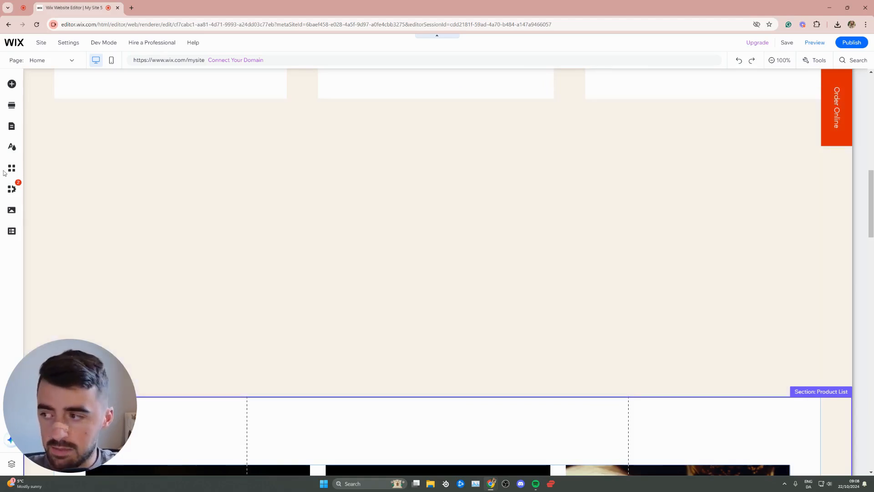
# Step: Add the full-colour square-icon social bar to the empty section, towards its right side
pyautogui.click(11, 85)
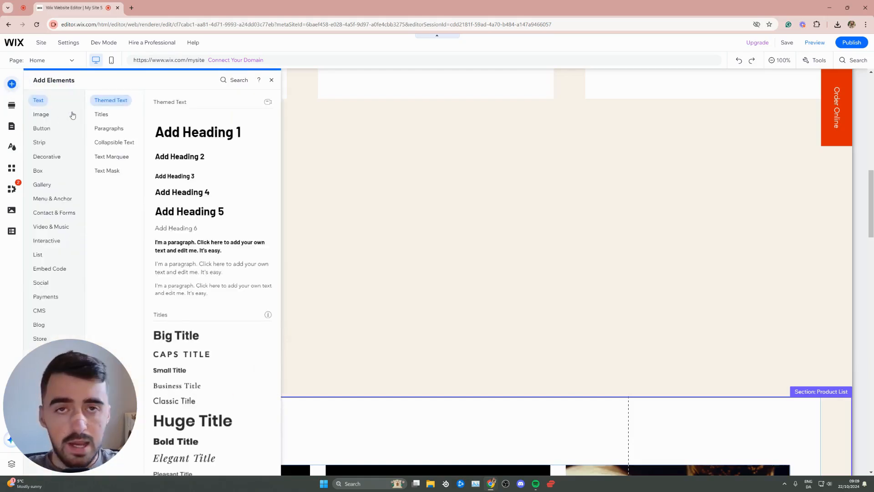
pyautogui.click(45, 284)
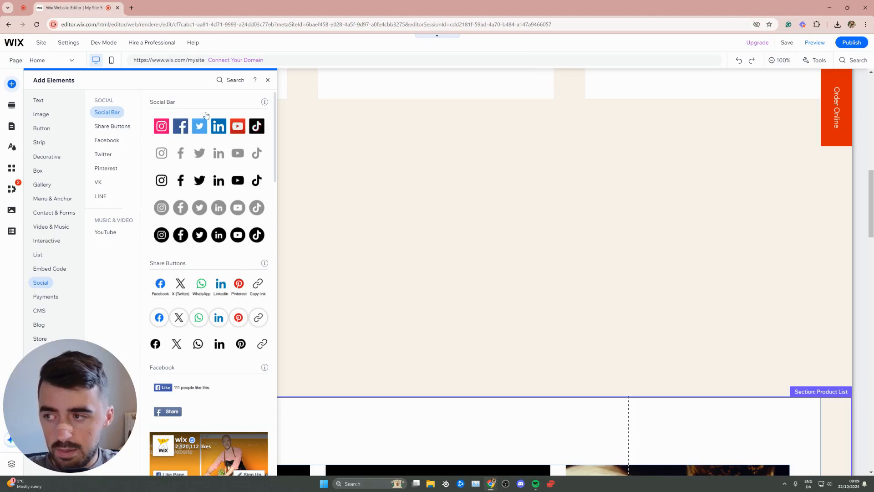
pyautogui.moveTo(198, 125); pyautogui.dragTo(619, 244)
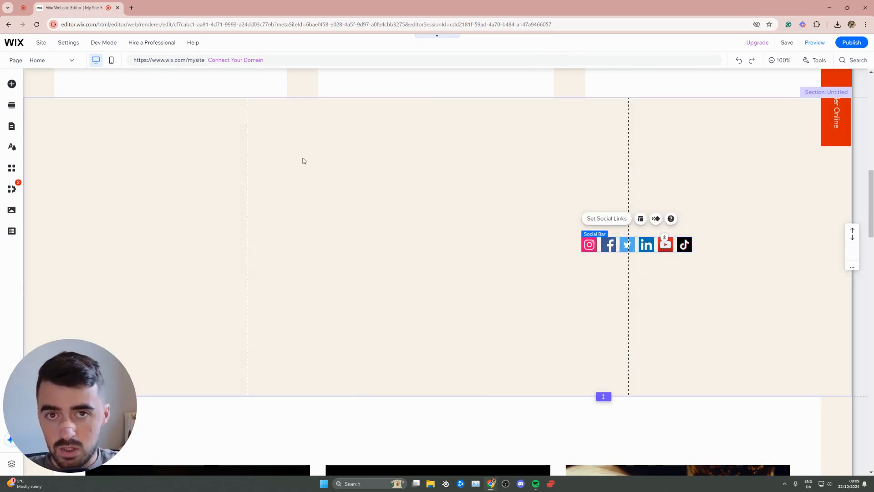
# Step: Add the interactive hover box with the floating books image to the empty section, beside the social bar
pyautogui.click(11, 84)
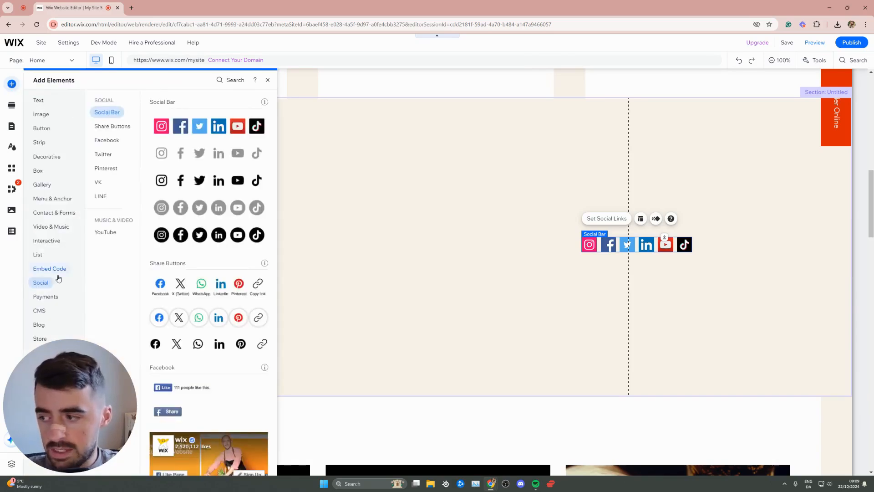
pyautogui.click(46, 270)
pyautogui.click(45, 240)
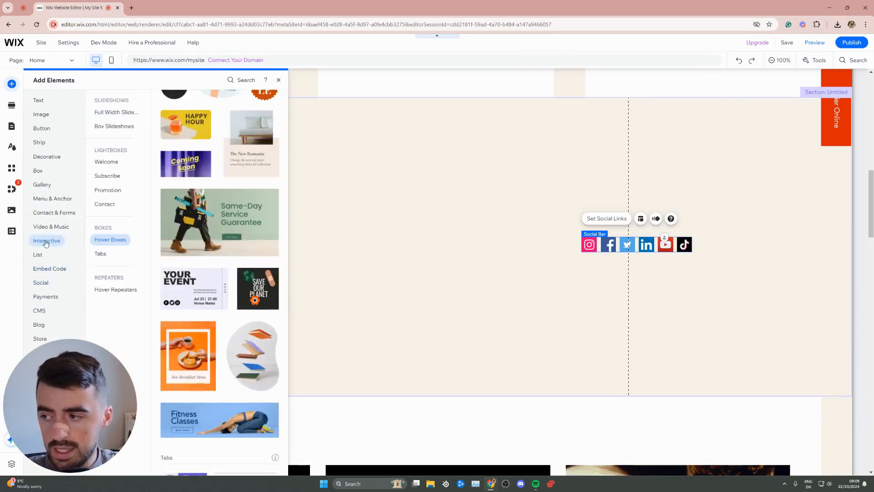
pyautogui.click(104, 241)
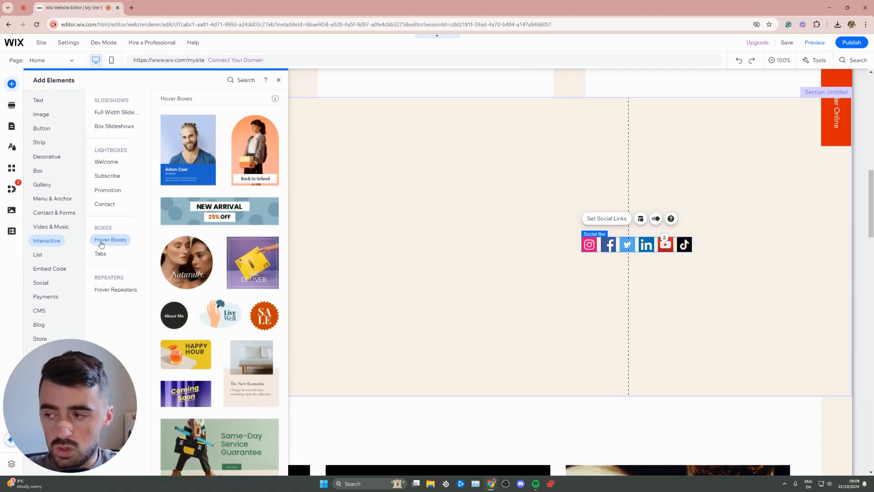
pyautogui.scroll(-6, 230, 221)
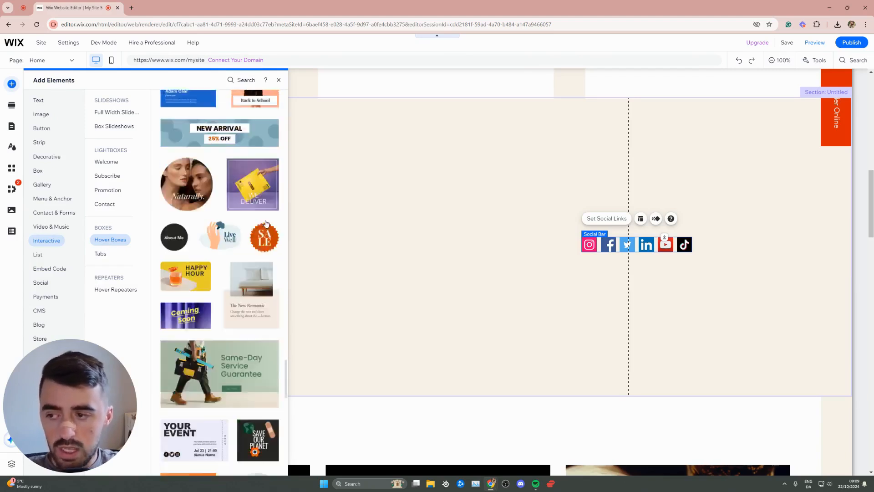
pyautogui.moveTo(252, 280); pyautogui.dragTo(354, 236)
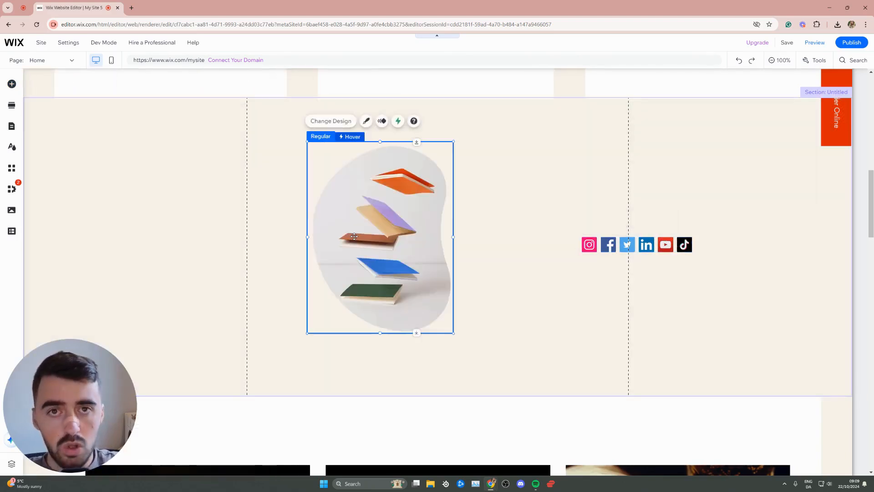
# Step: Delete the books image from the hover box's regular state, keeping the empty container selected
pyautogui.click(351, 136)
pyautogui.click(324, 137)
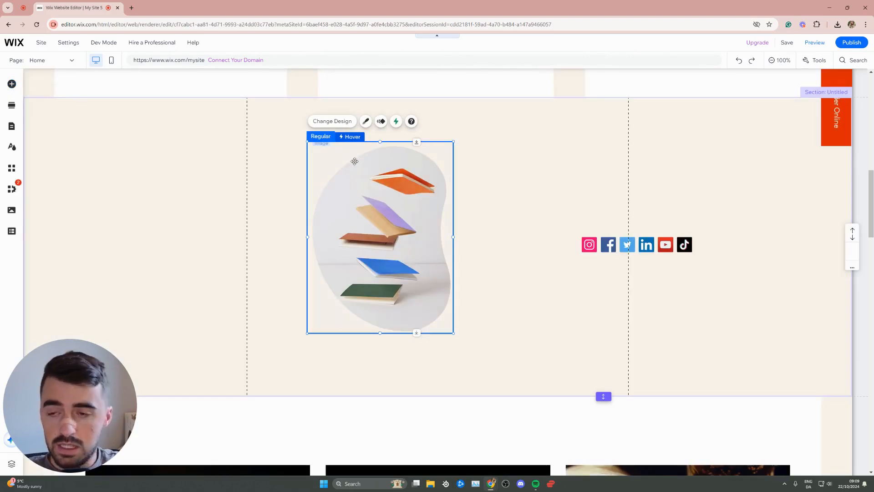
pyautogui.click(354, 188)
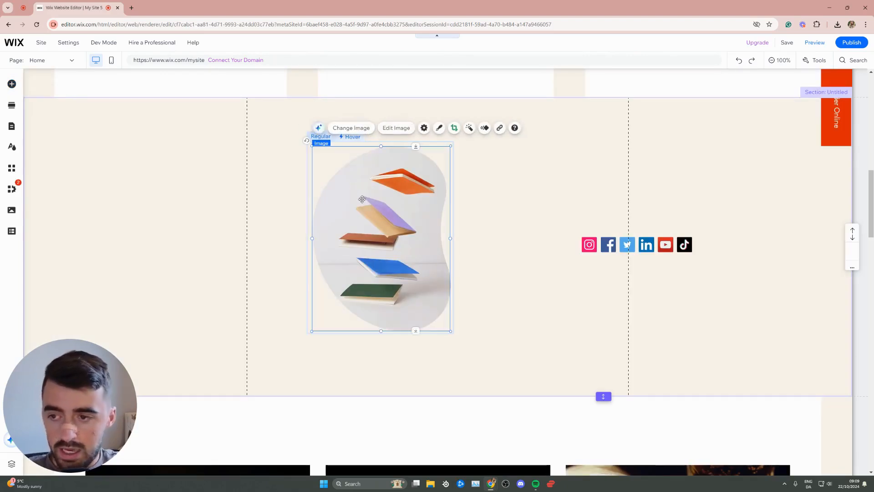
pyautogui.press('Delete')
pyautogui.click(328, 153)
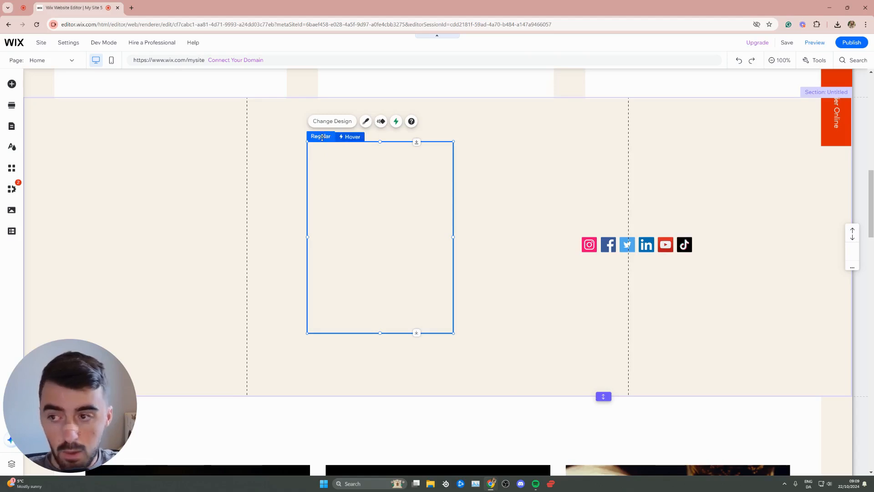
# Step: Reposition the empty hover box slightly lower and resize it into a short, narrow strip
pyautogui.click(351, 137)
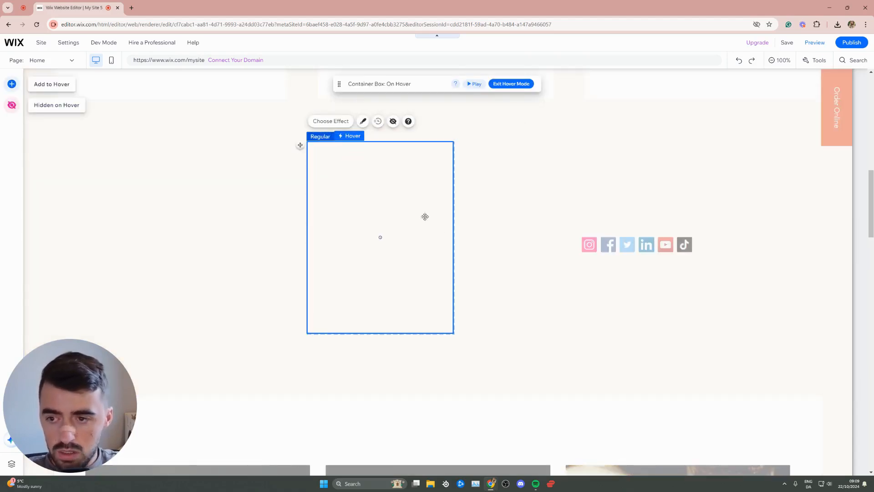
pyautogui.press('Escape')
pyautogui.moveTo(454, 235); pyautogui.dragTo(601, 234)
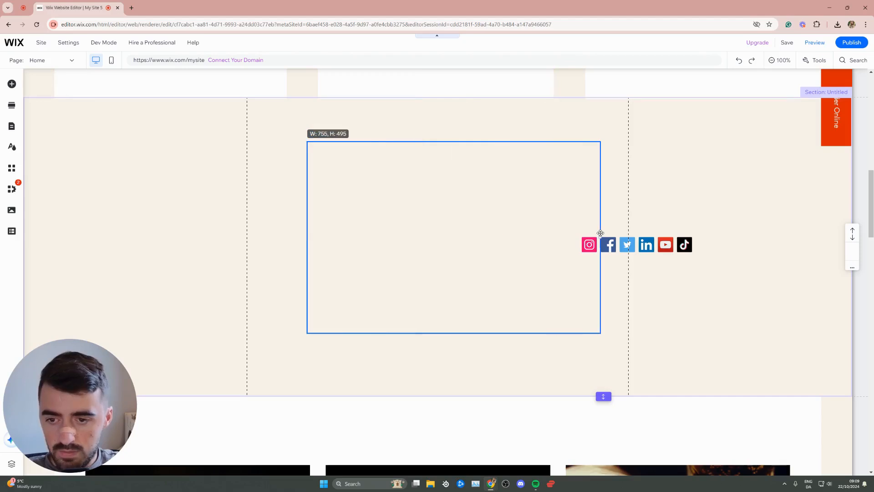
pyautogui.moveTo(527, 242); pyautogui.dragTo(495, 258)
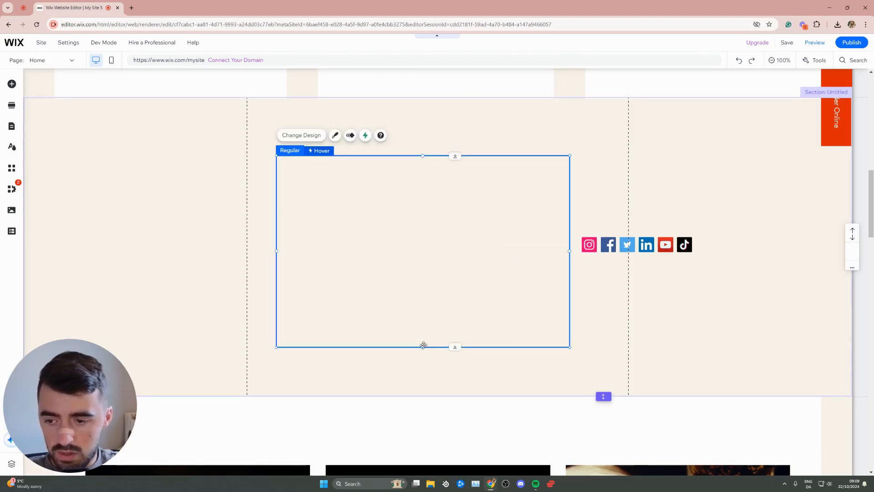
pyautogui.moveTo(422, 345); pyautogui.dragTo(428, 193)
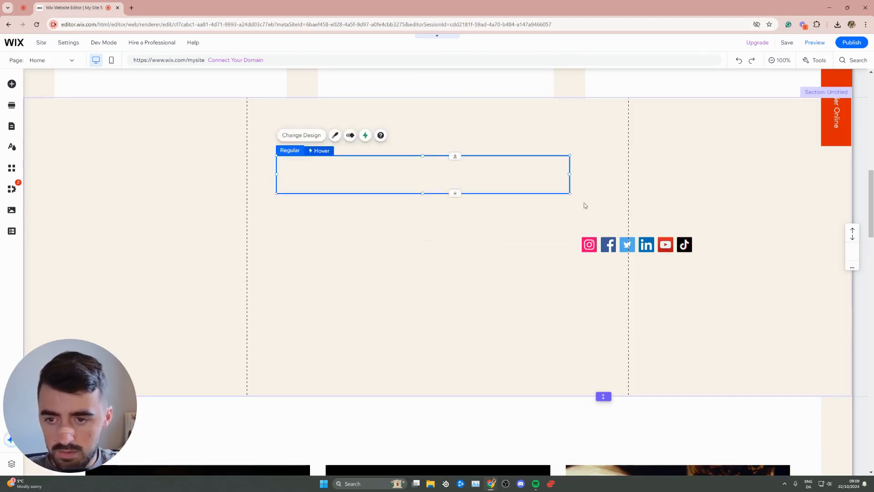
pyautogui.moveTo(569, 175); pyautogui.dragTo(430, 174)
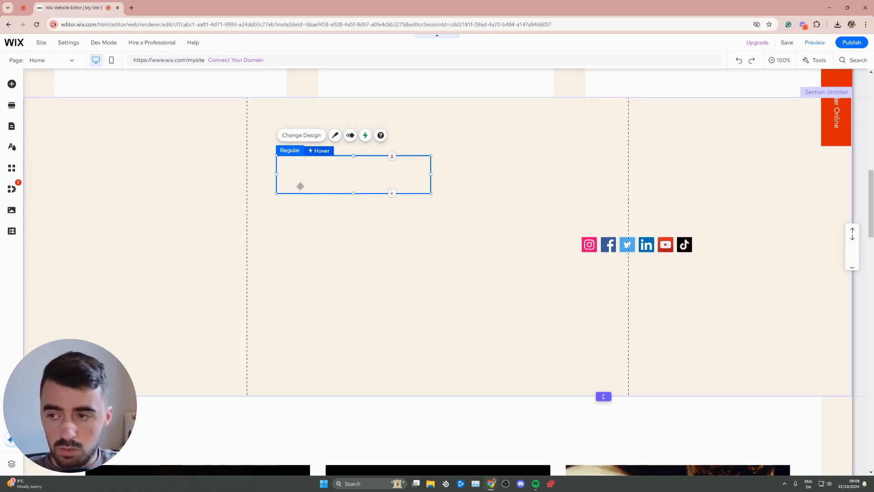
# Step: Adjust the hover box's height to a thinner strip, move it to about x 247, y 1729, and narrow it slightly
pyautogui.moveTo(353, 193); pyautogui.dragTo(361, 308)
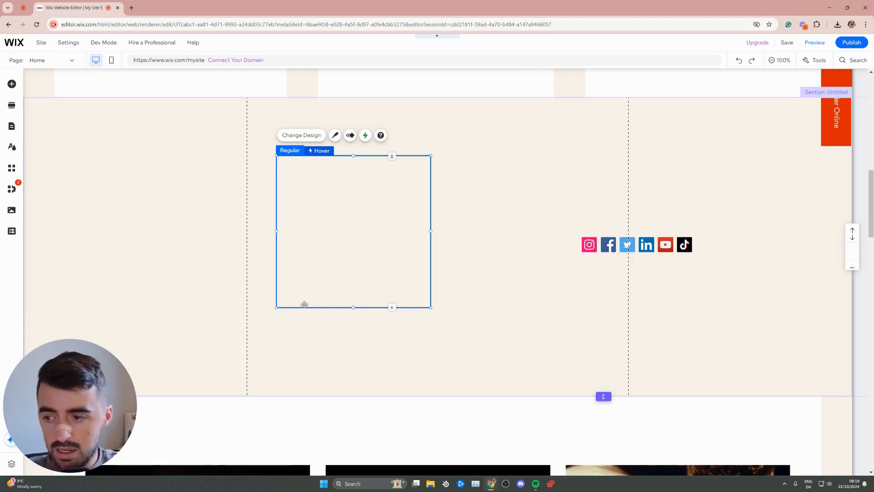
pyautogui.moveTo(355, 306); pyautogui.dragTo(357, 242)
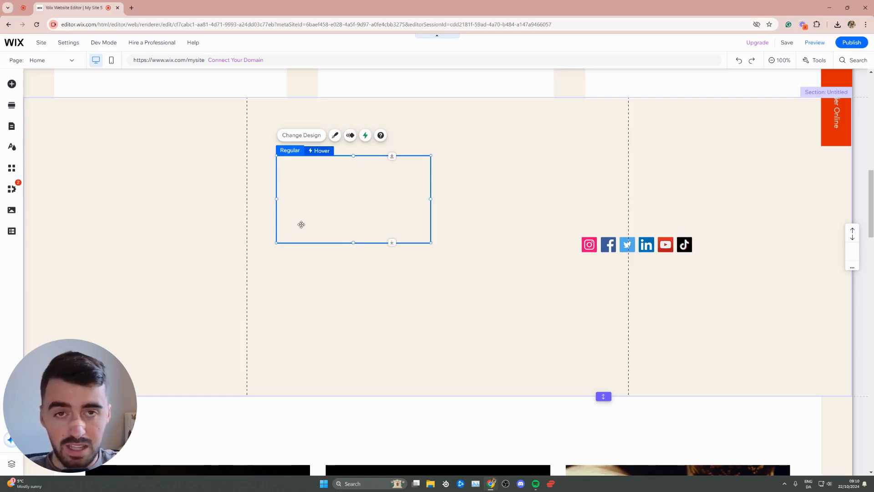
pyautogui.moveTo(354, 246); pyautogui.dragTo(402, 167)
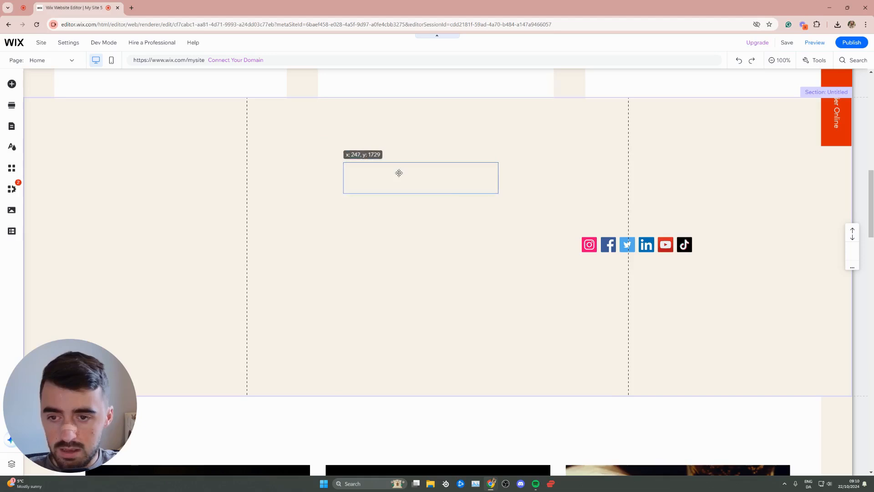
pyautogui.moveTo(497, 176); pyautogui.dragTo(475, 176)
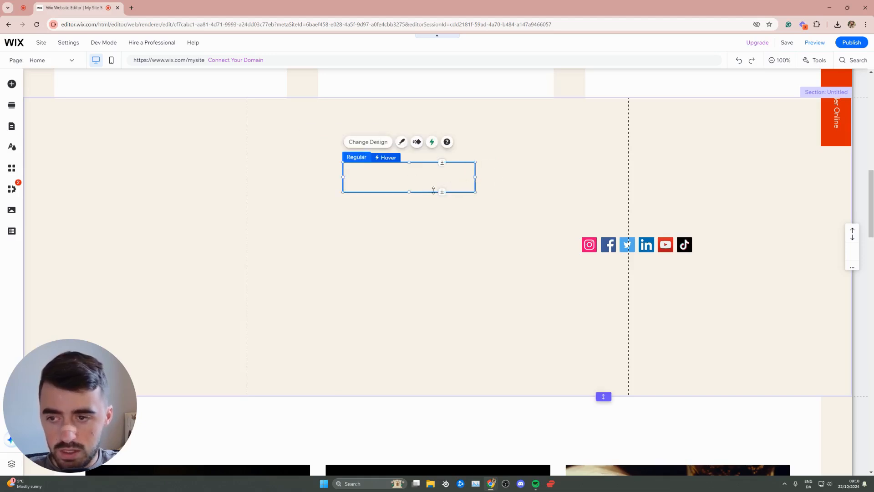
# Step: Move the social bar closer to the hover box and trim the box's height to fit the icons
pyautogui.click(611, 245)
pyautogui.moveTo(612, 246); pyautogui.dragTo(518, 221)
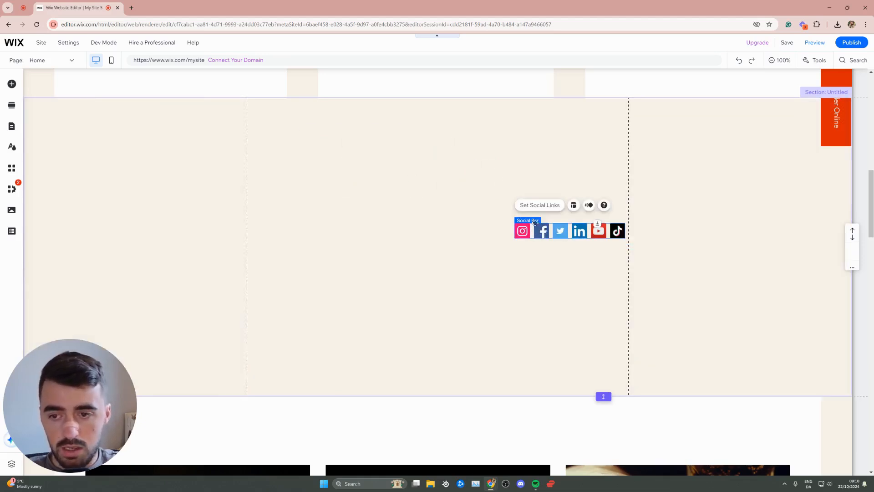
pyautogui.click(536, 186)
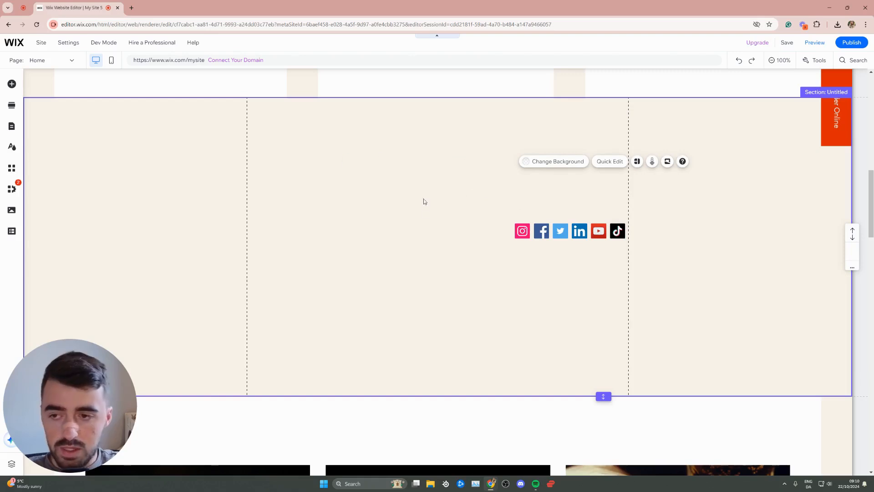
pyautogui.click(414, 167)
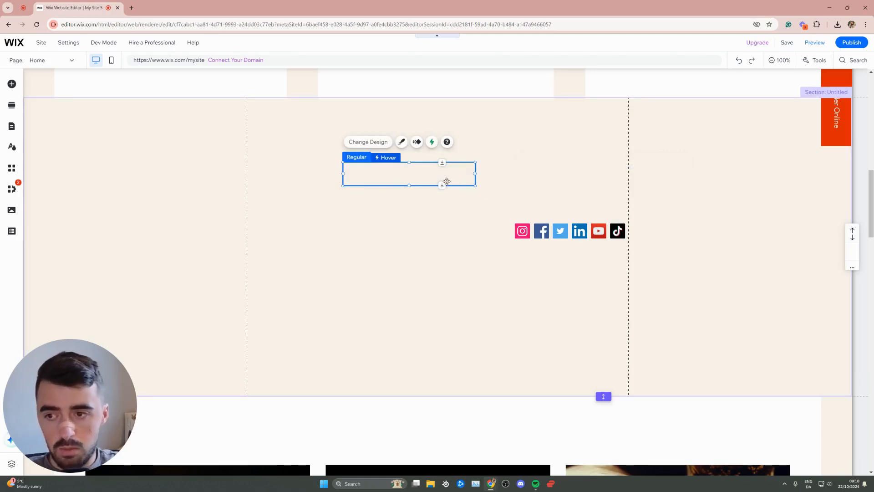
pyautogui.click(550, 232)
pyautogui.click(423, 176)
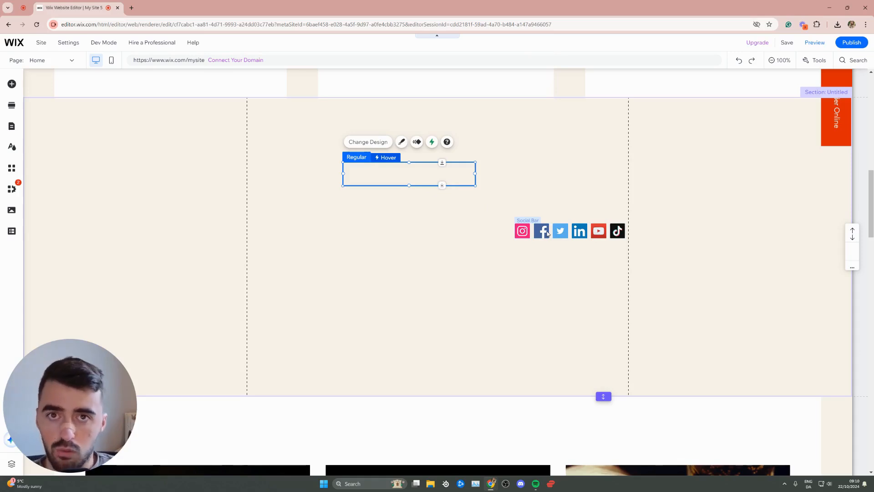
# Step: Move the social bar nearer to the hover box and review its social link settings
pyautogui.moveTo(576, 233); pyautogui.dragTo(504, 224)
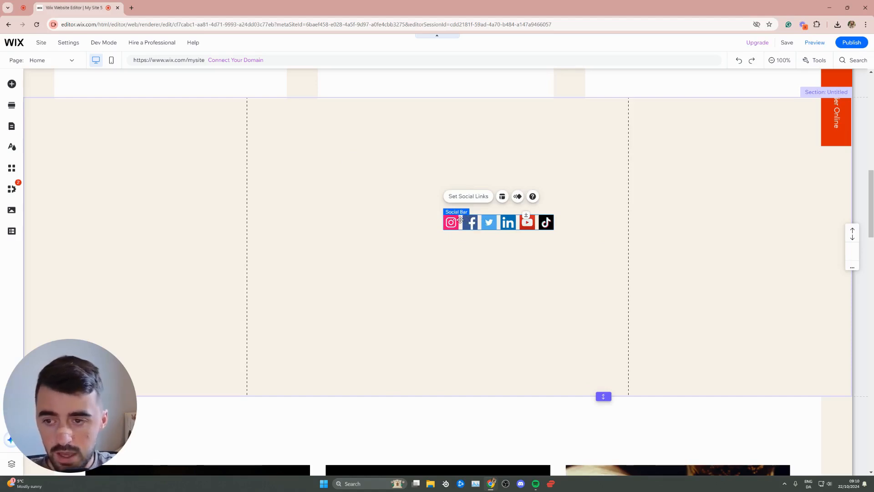
pyautogui.click(487, 199)
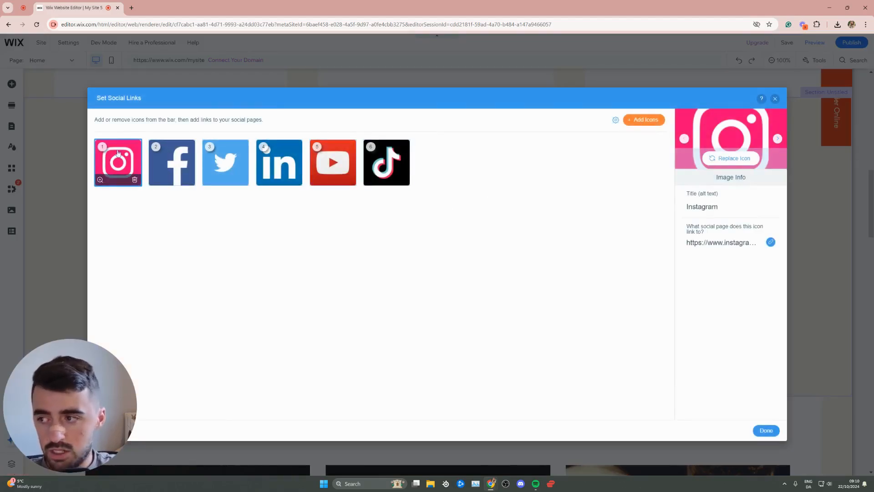
pyautogui.click(775, 99)
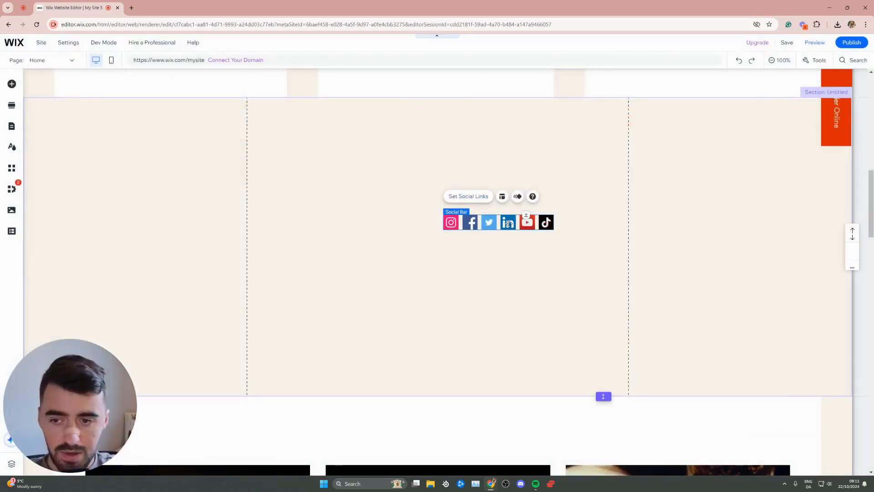
# Step: Place the social bar inside the empty hover box so the box surrounds all six icons
pyautogui.moveTo(508, 223); pyautogui.dragTo(446, 236)
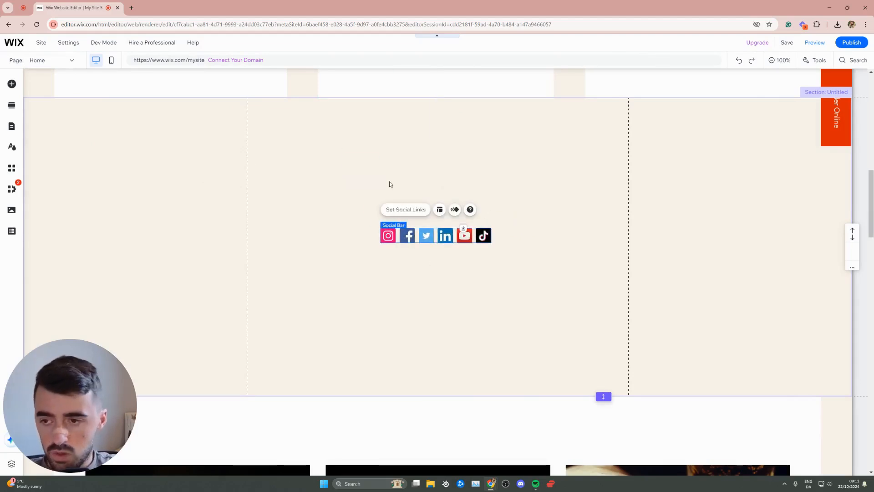
pyautogui.moveTo(414, 240); pyautogui.dragTo(350, 221)
pyautogui.click(481, 190)
# Step: Enter the container box's hover state and shift the social bar slightly up and left within it
pyautogui.click(403, 195)
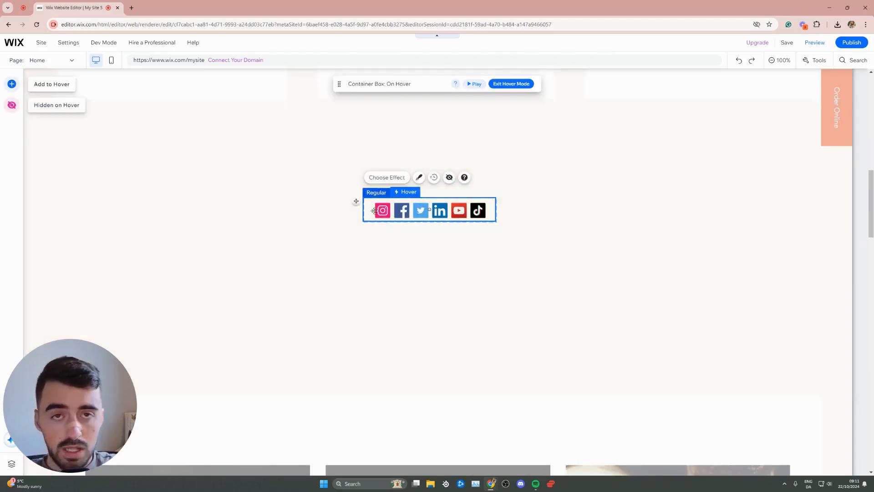
pyautogui.click(420, 209)
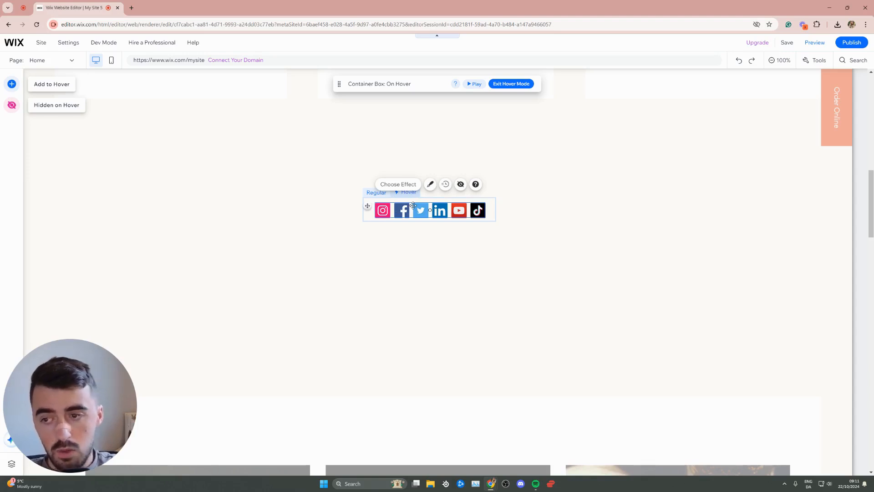
pyautogui.click(392, 211)
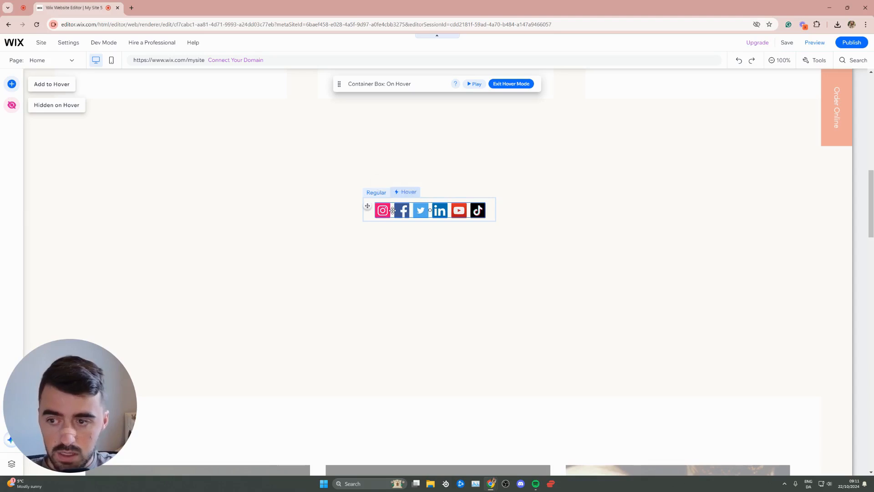
pyautogui.moveTo(392, 211); pyautogui.dragTo(390, 208)
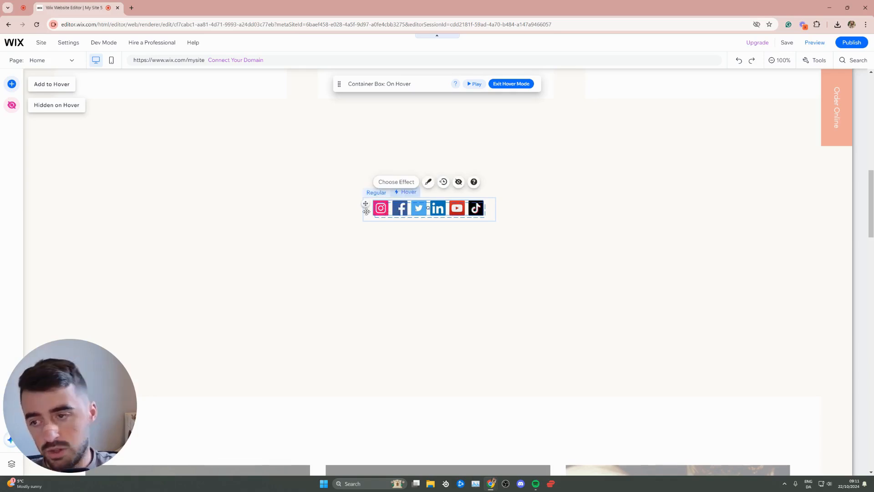
# Step: Check the social bar's hover timing settings and apply the Grow effect to its hover state
pyautogui.click(445, 182)
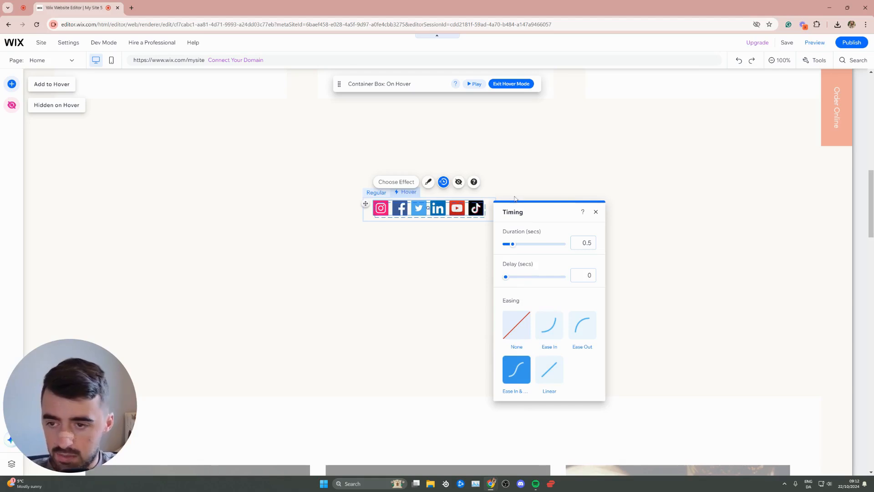
pyautogui.click(596, 212)
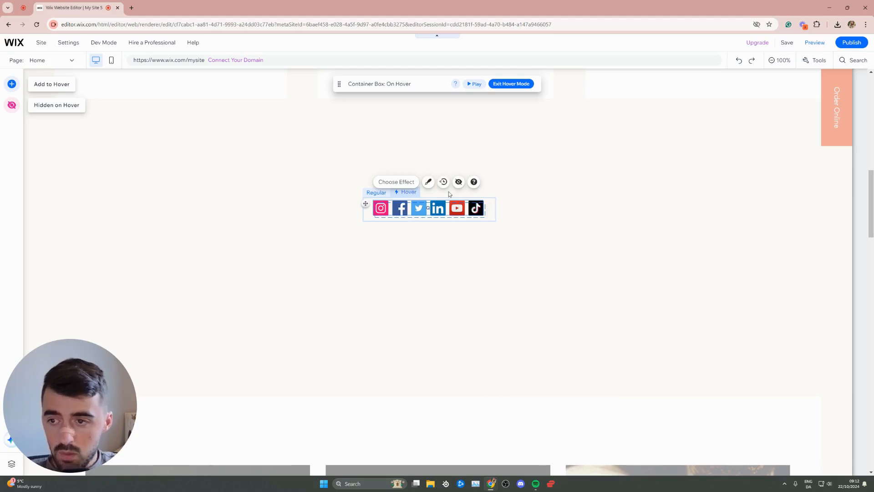
pyautogui.click(397, 182)
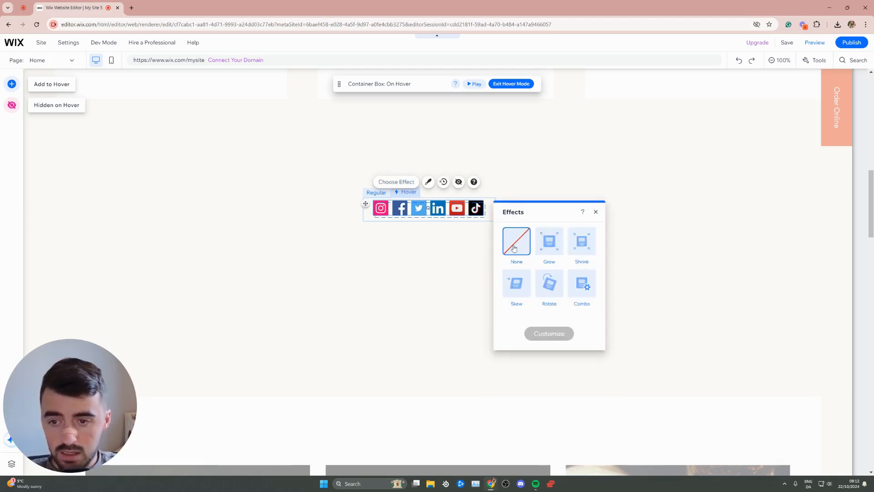
pyautogui.click(547, 248)
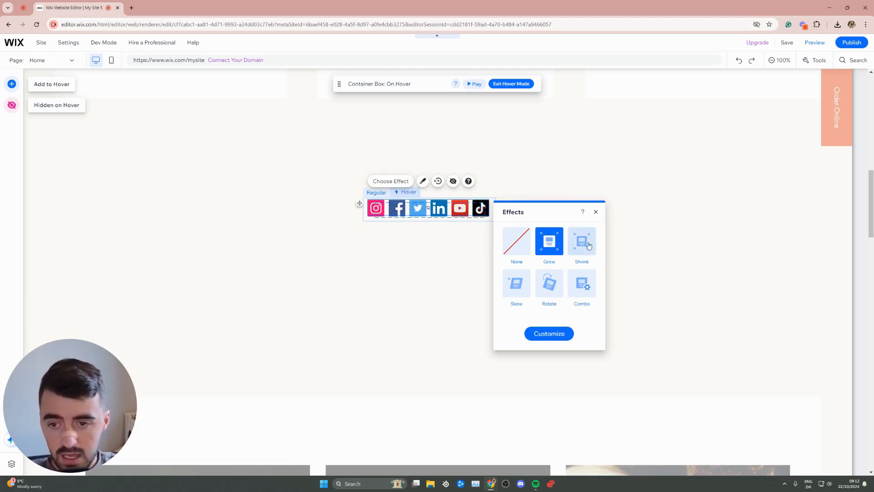
# Step: Review the Grow effect's scale, rotation and skew settings, then close the effect options
pyautogui.click(581, 287)
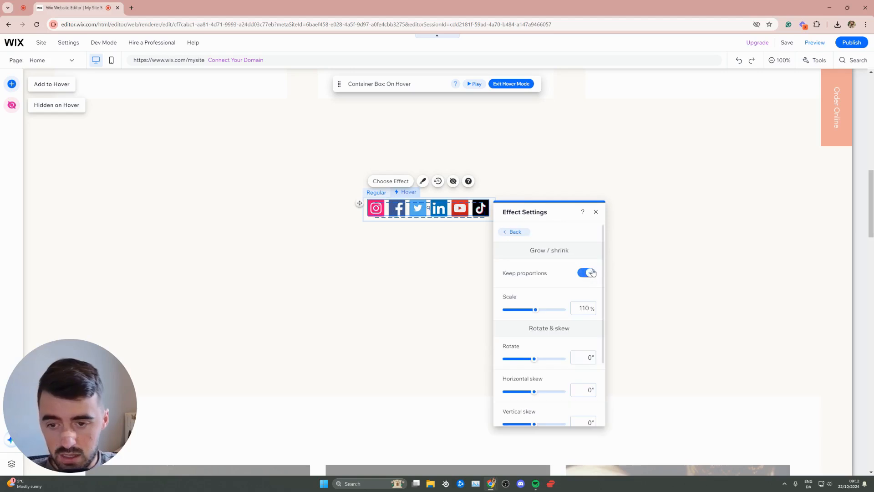
pyautogui.scroll(-2, 548, 357)
pyautogui.scroll(2, 510, 247)
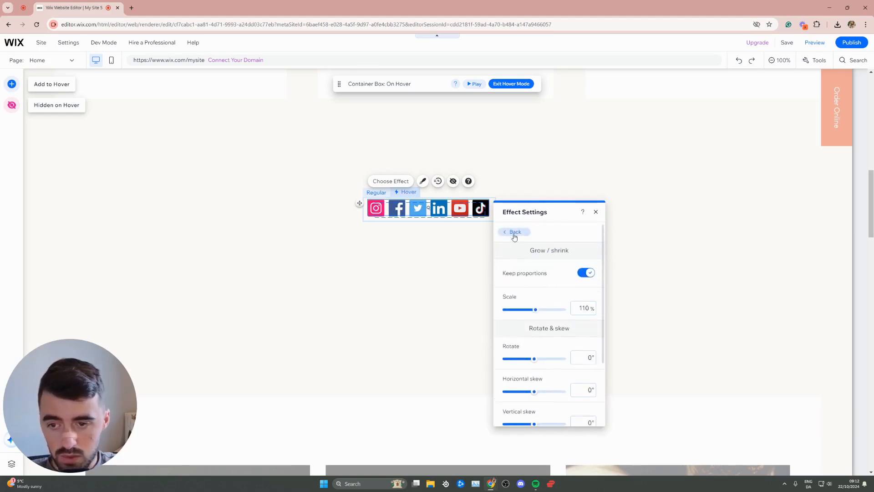
pyautogui.click(513, 231)
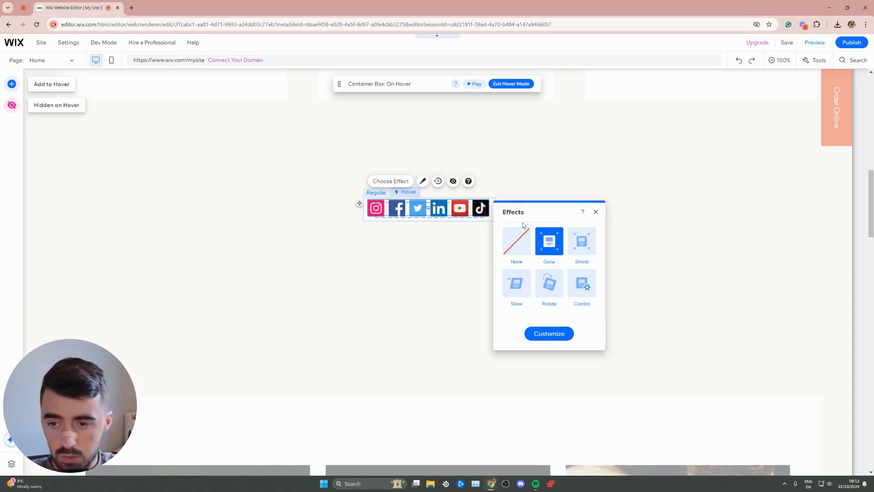
pyautogui.click(595, 212)
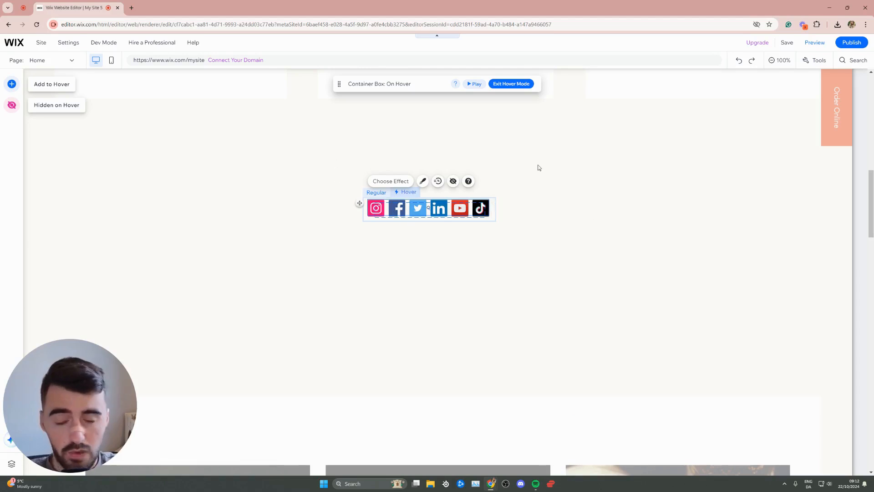
# Step: Leave the container box's hover mode and open the site preview
pyautogui.click(585, 153)
pyautogui.click(584, 153)
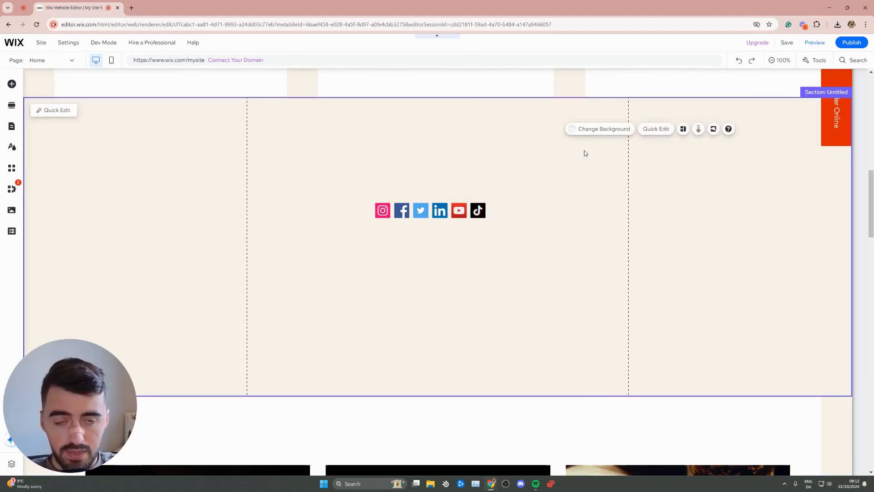
pyautogui.click(817, 45)
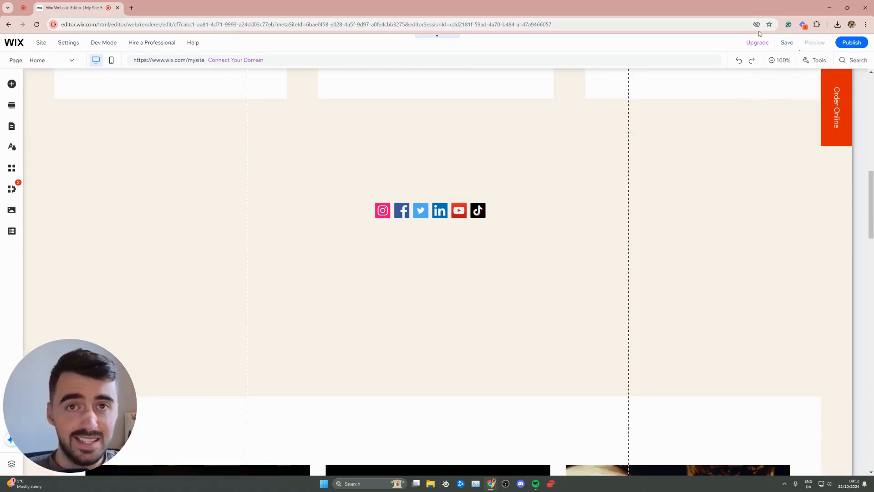